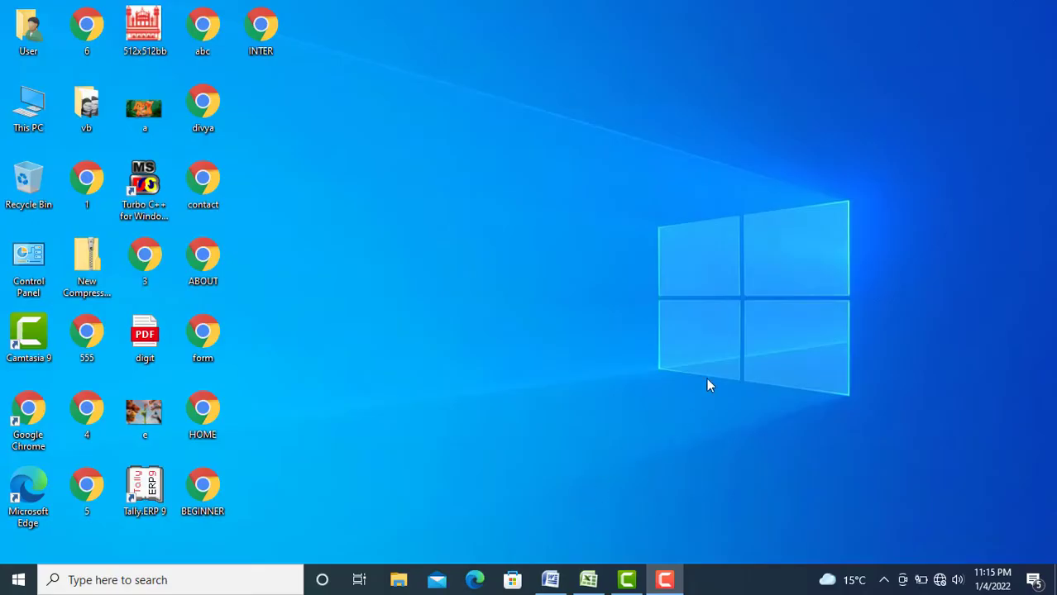
- Bring the Word 2007 window with the blank document to the front
left_click(562, 581)
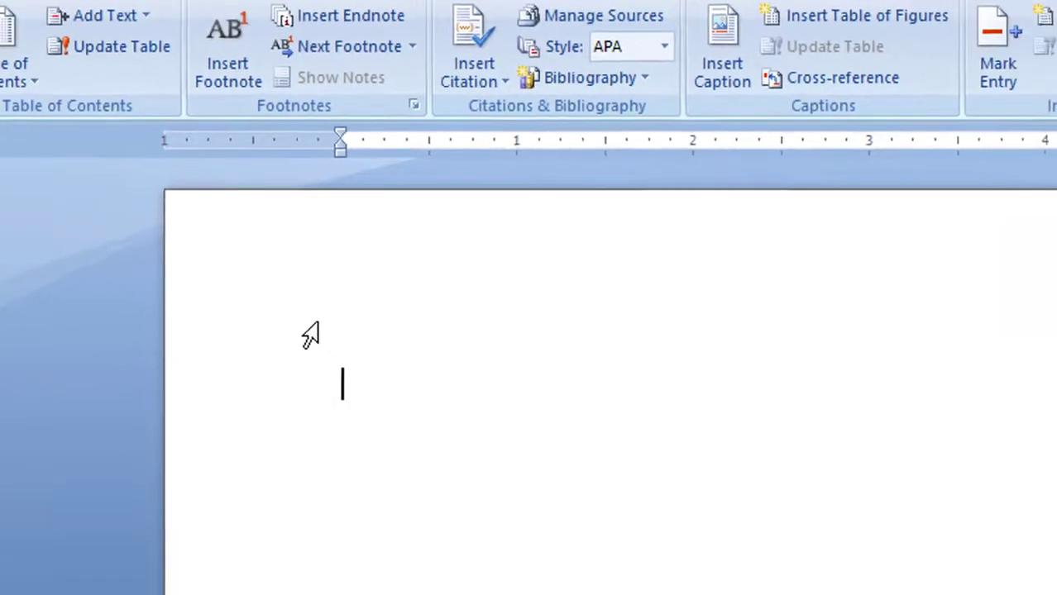
- Type MS, KB, RAM and MB, each on its own line
type("MS ")
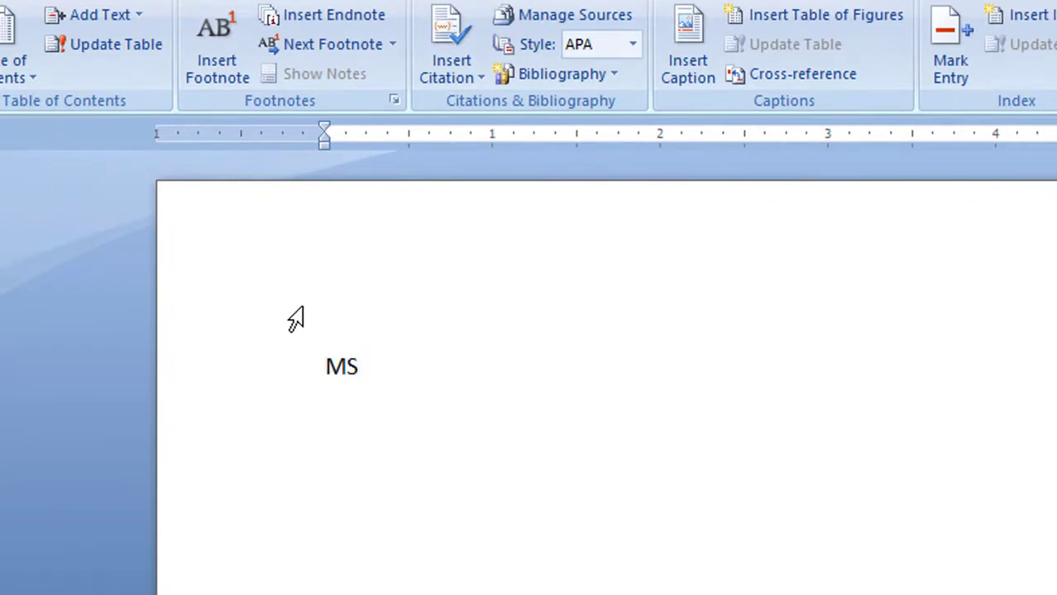
type("KB ")
type("RAM")
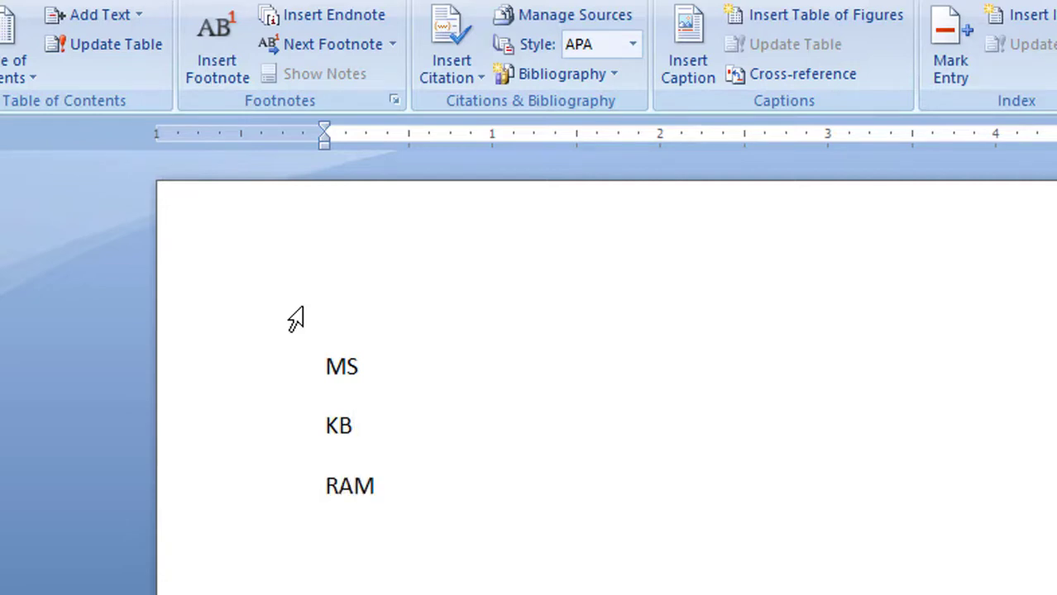
key("Return")
type("MB")
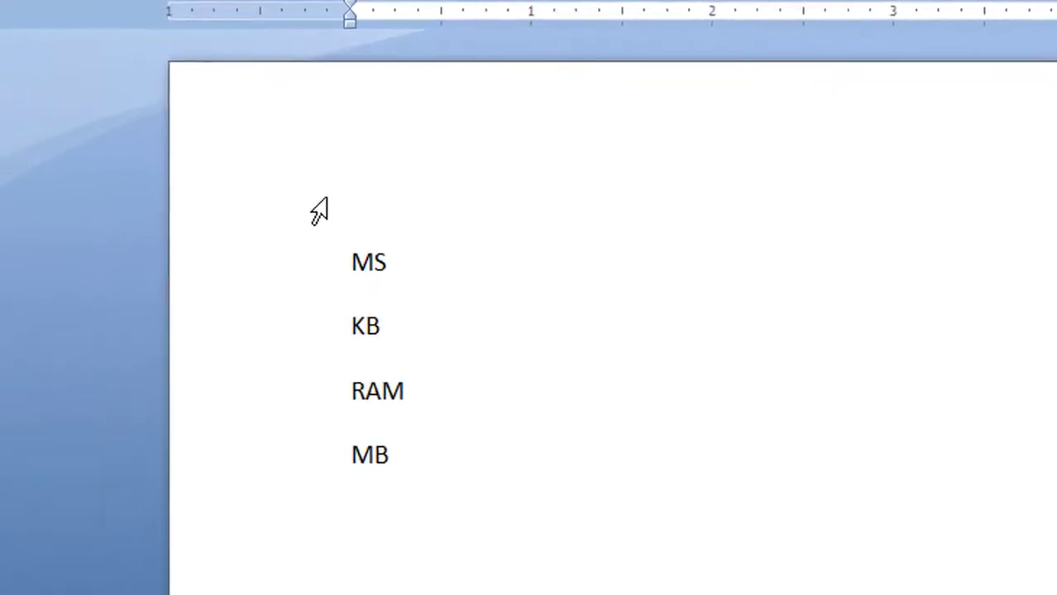
left_click_drag(406, 343, 328, 253)
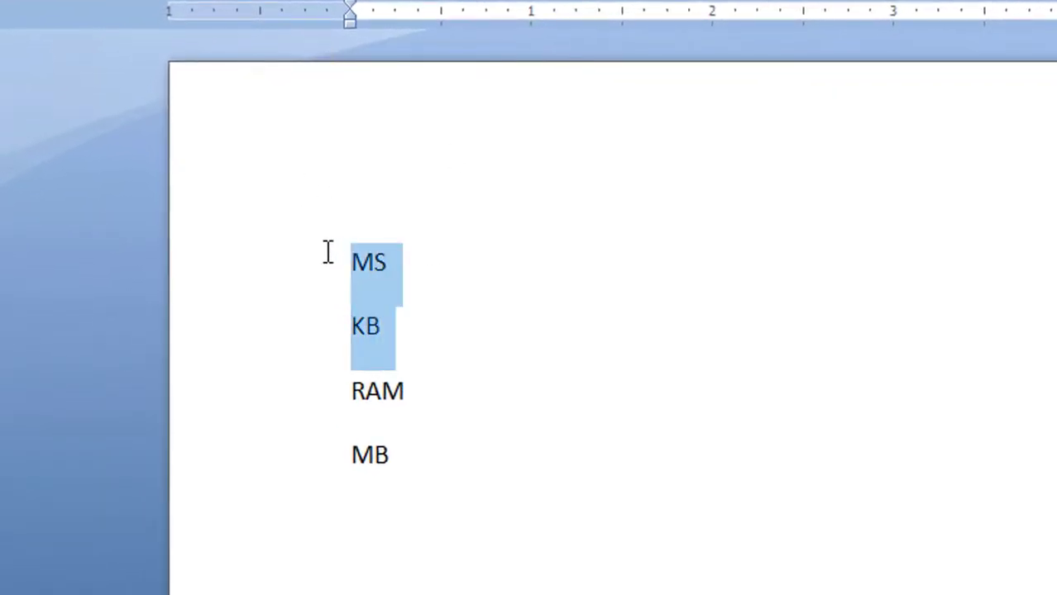
left_click_drag(410, 467, 348, 425)
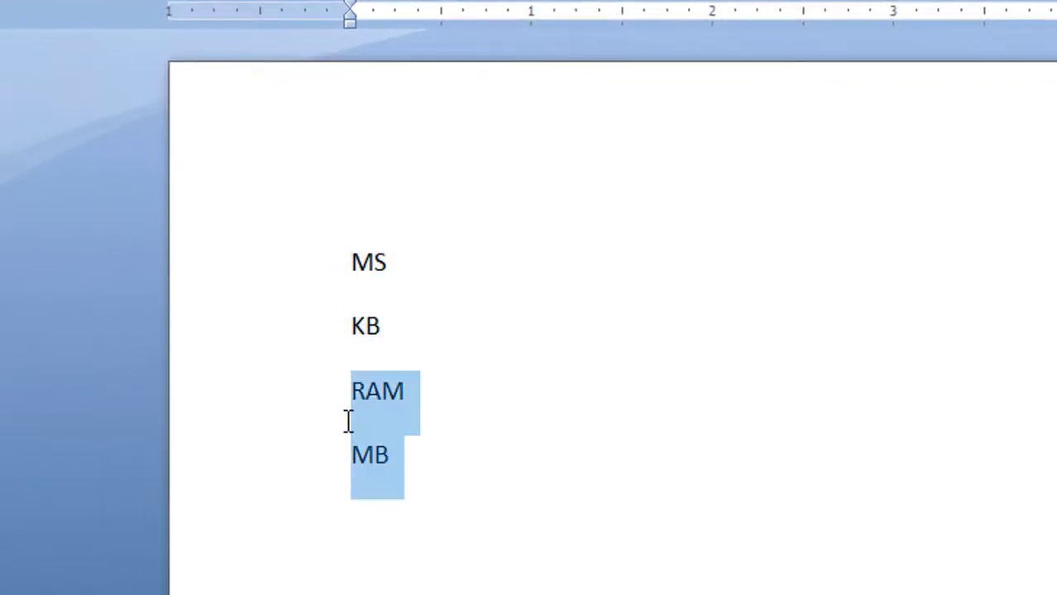
left_click(393, 262)
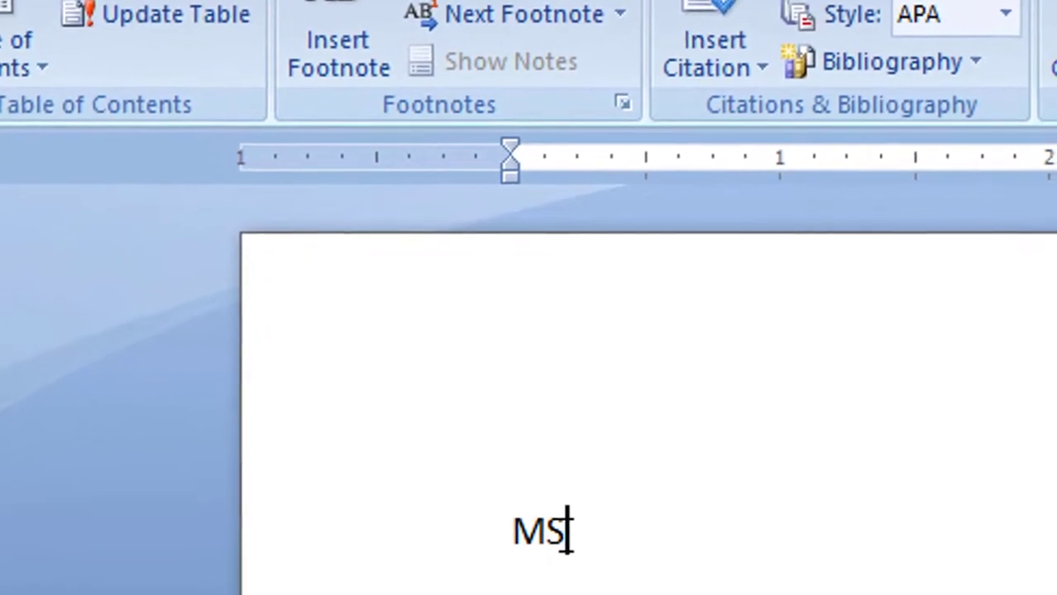
- Add footnote 'microsoft' after MS and footnote 'kilobyte' after KB
left_click(382, 109)
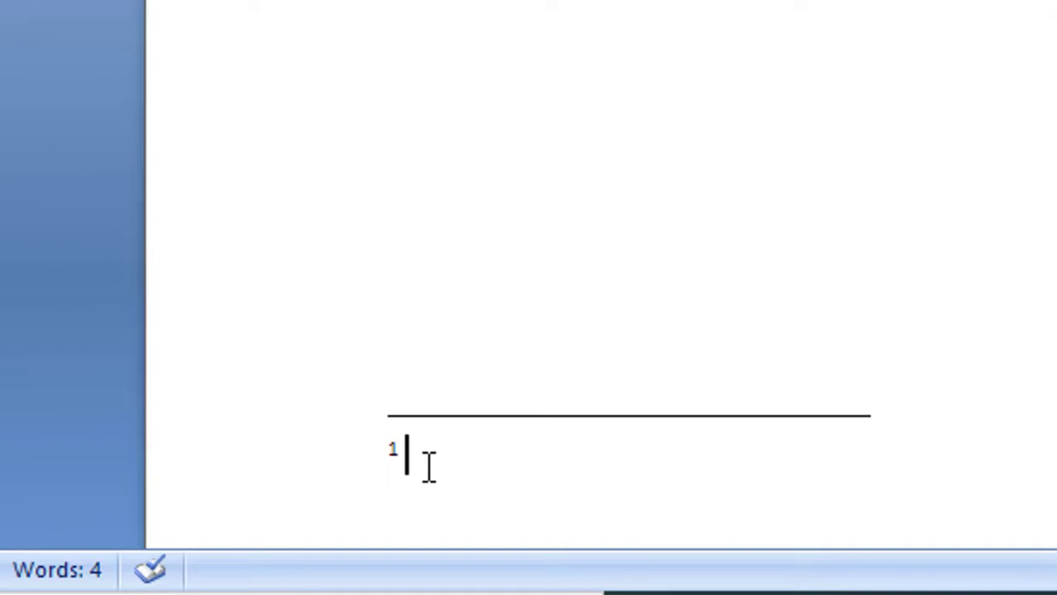
type("m")
type("icros")
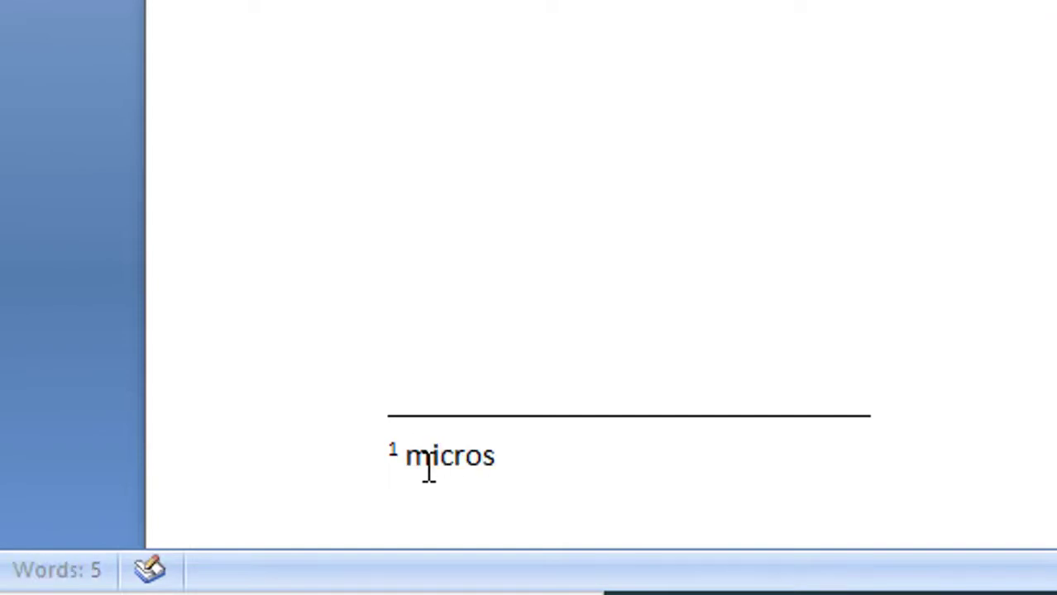
type("oft")
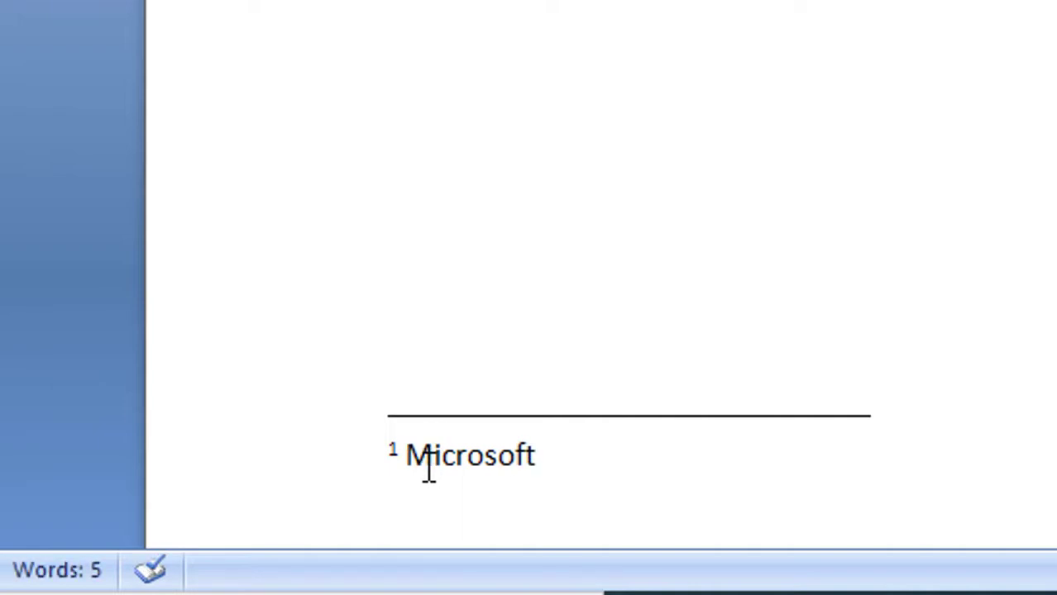
scroll(429, 252, "up", 10)
scroll(436, 238, "up", 5)
scroll(429, 207, "up", 3)
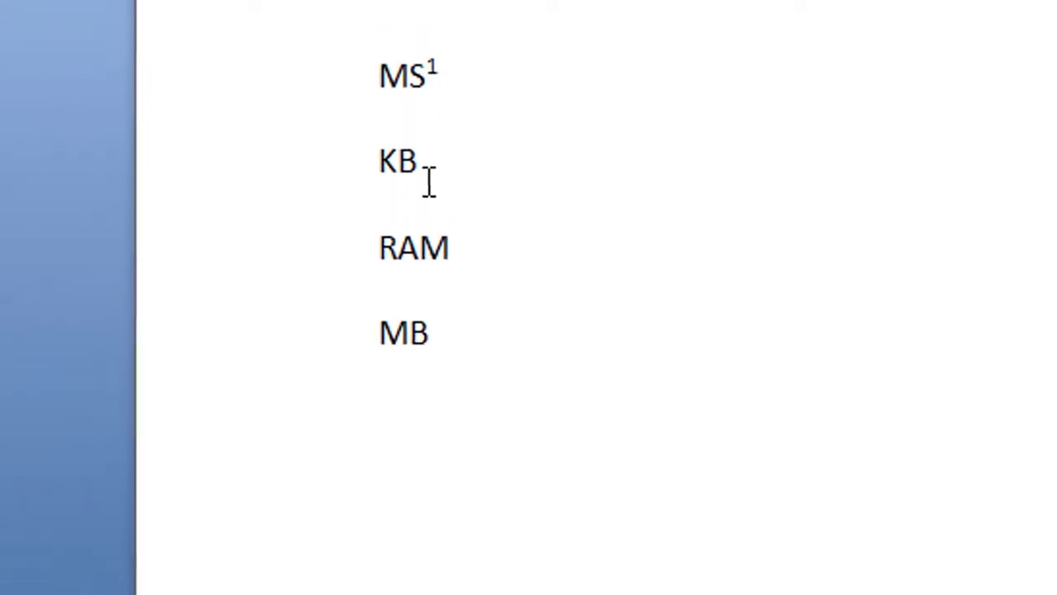
left_click(420, 186)
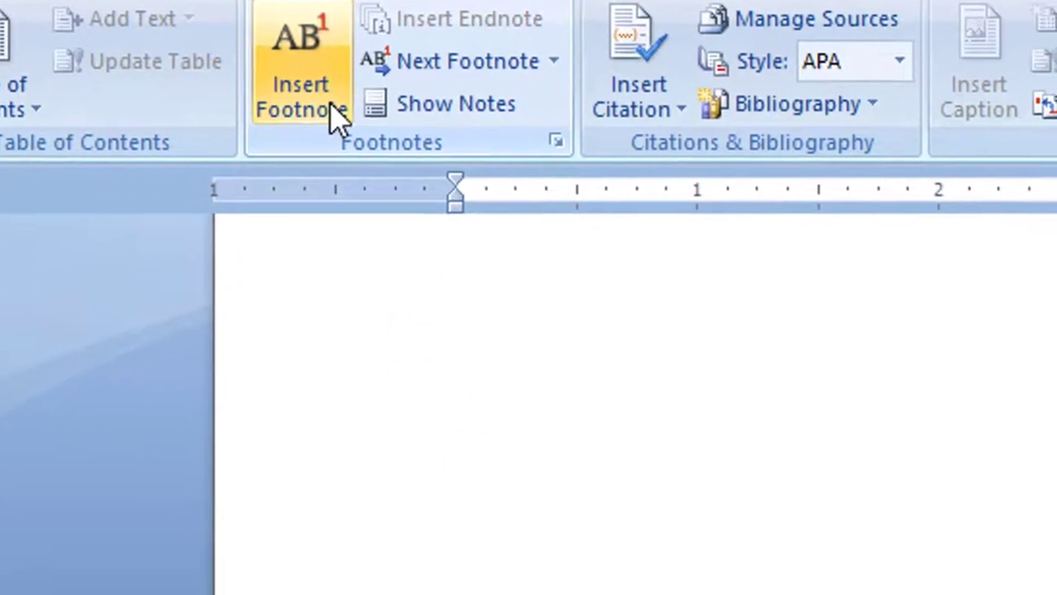
left_click(347, 211)
type("kilobyte")
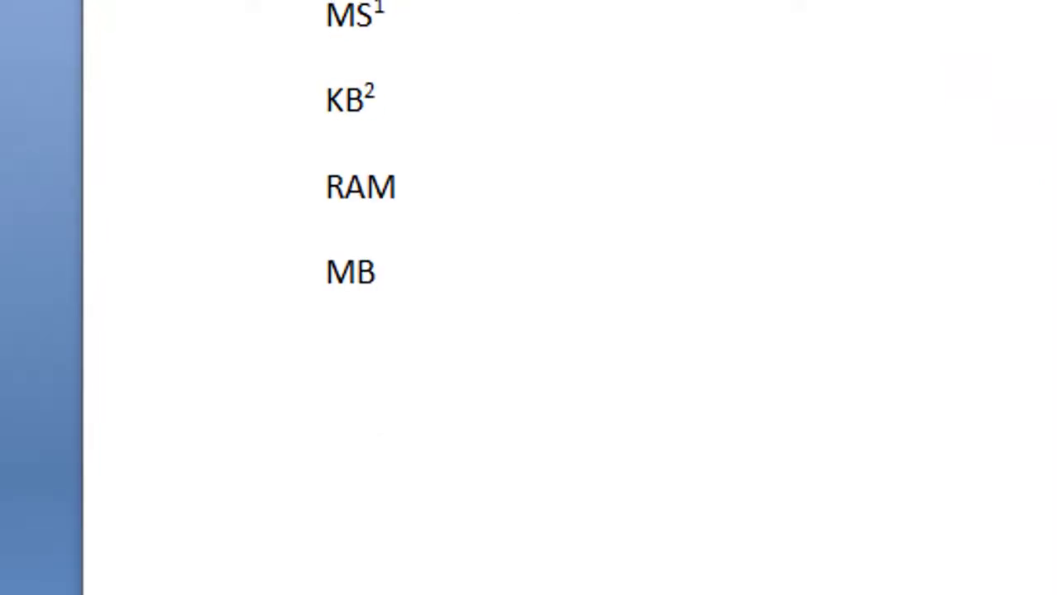
- Add endnote 'Random access memory' after RAM and endnote 'Mother board' after MB
left_click(399, 186)
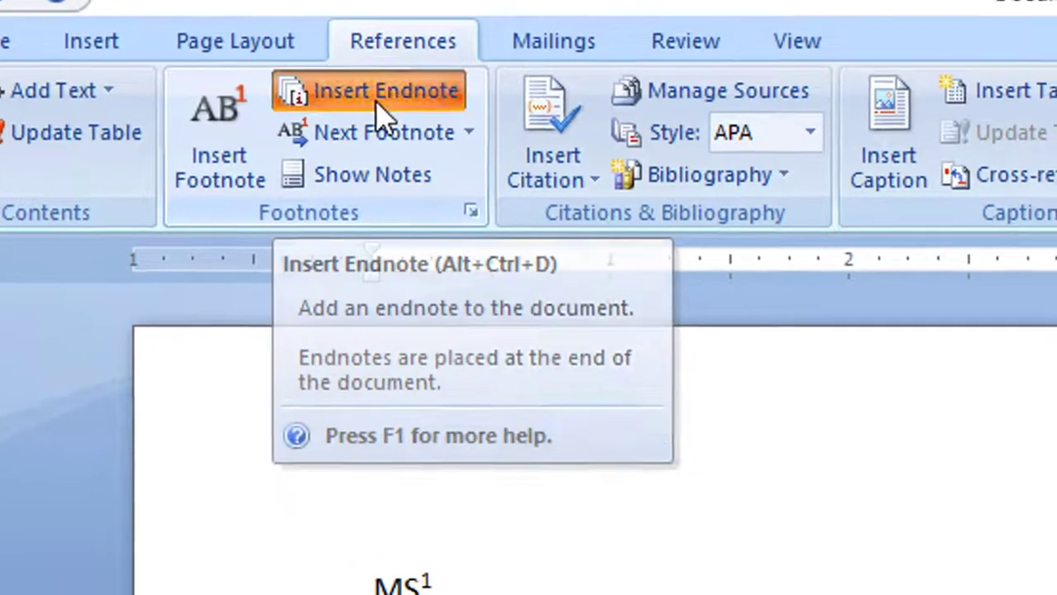
left_click(374, 101)
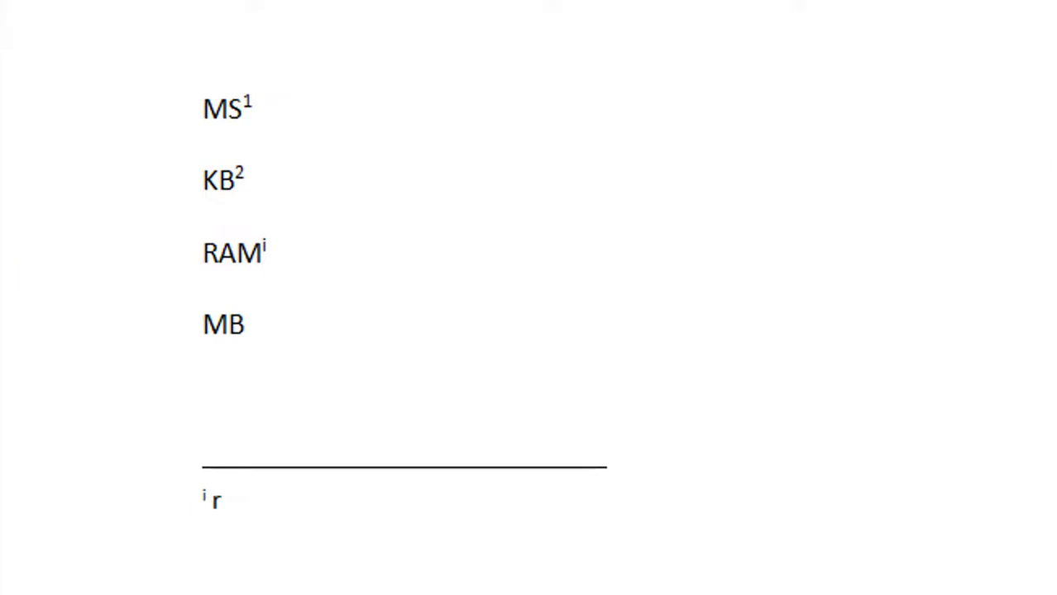
type("andom ")
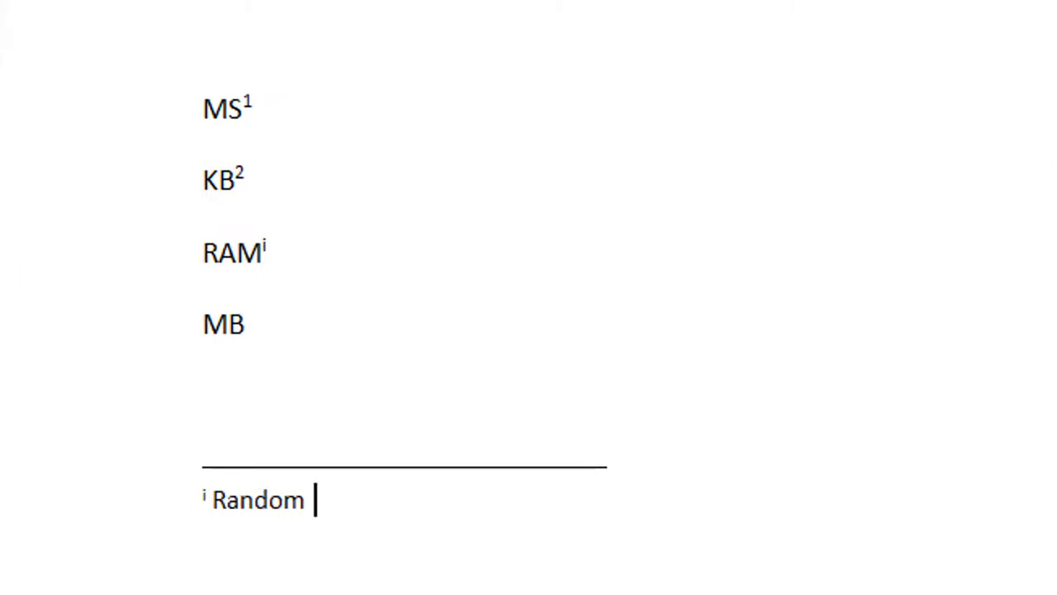
type("access m")
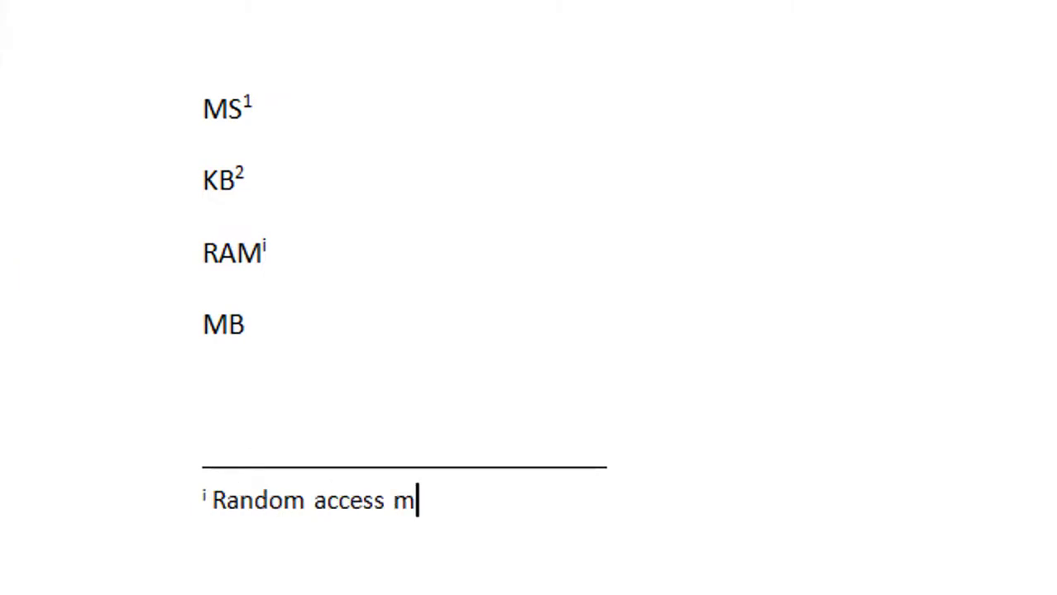
type("emory")
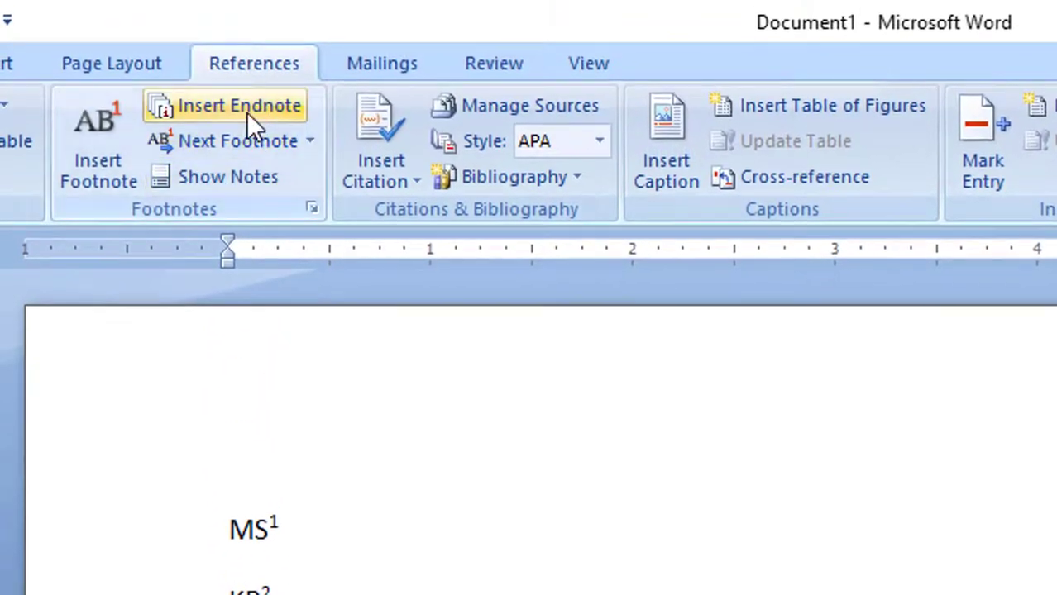
left_click(247, 111)
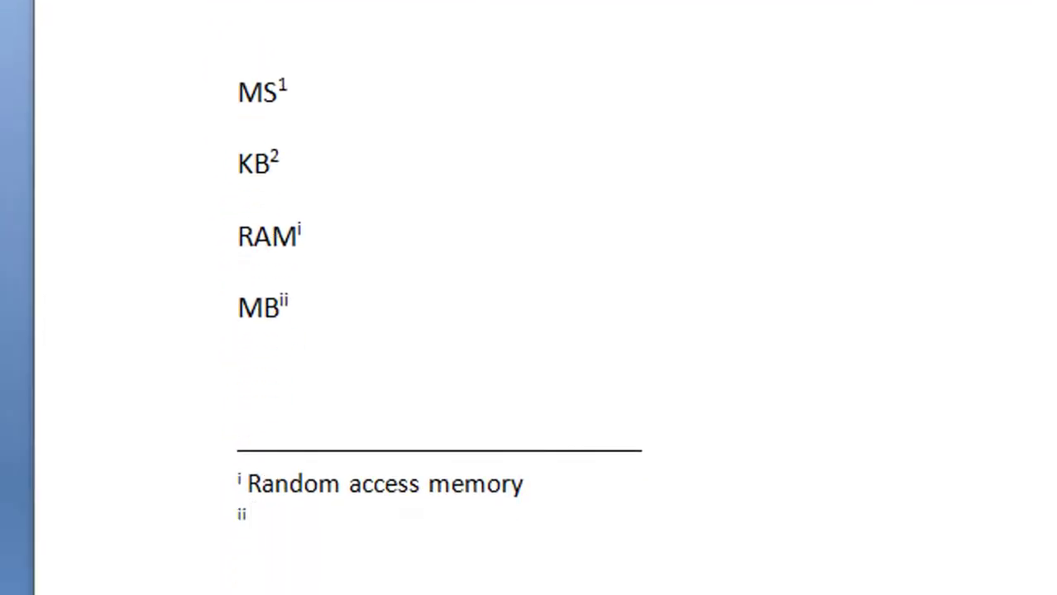
type("mot")
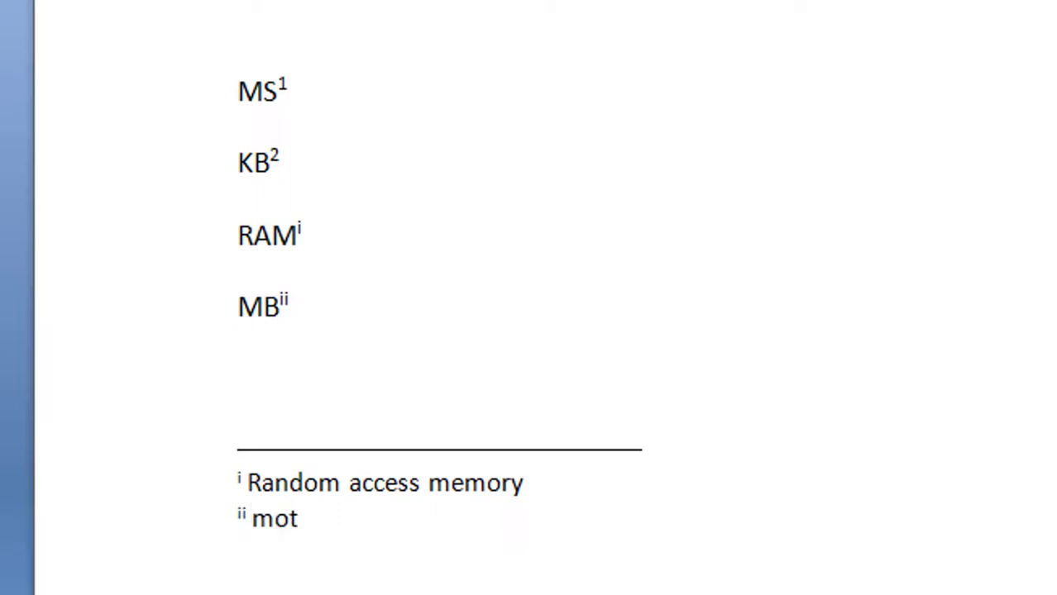
type("her board")
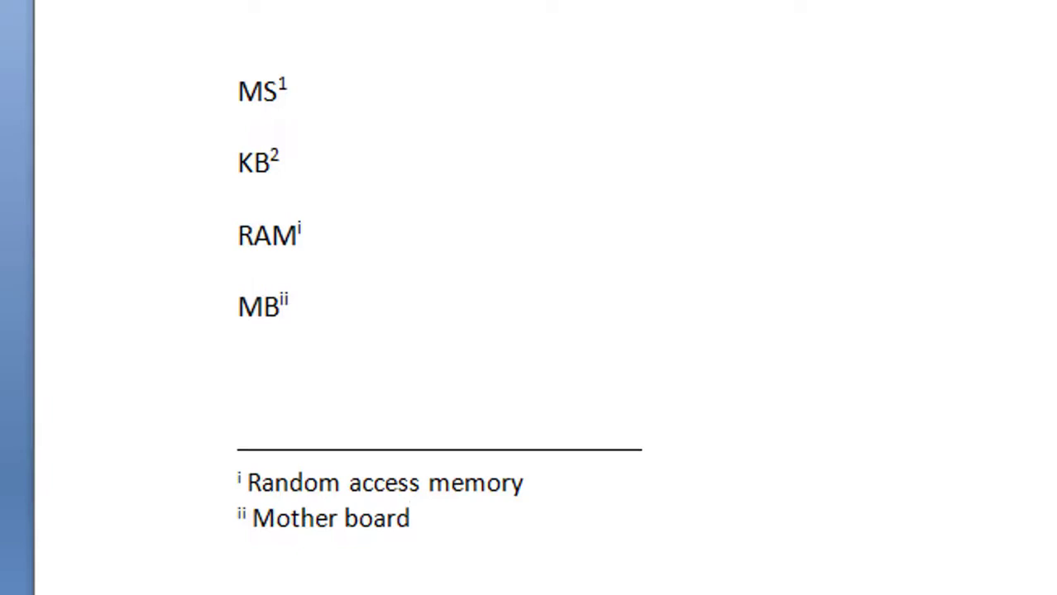
left_click(491, 405)
- Delete the four abbreviation lines and generate three sample paragraphs with =rand()
left_click_drag(290, 306, 179, 30)
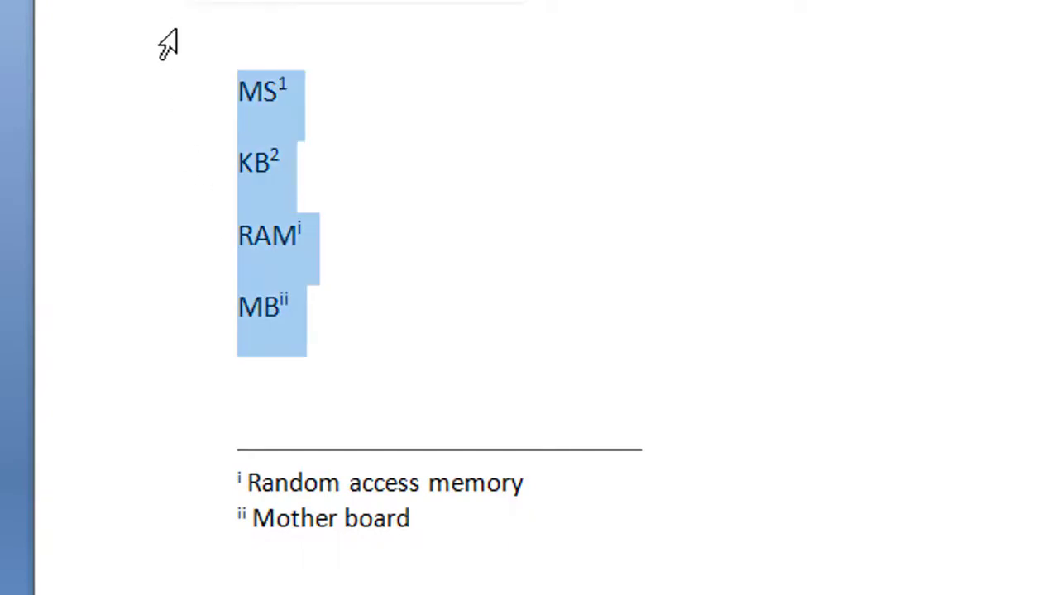
key("Delete")
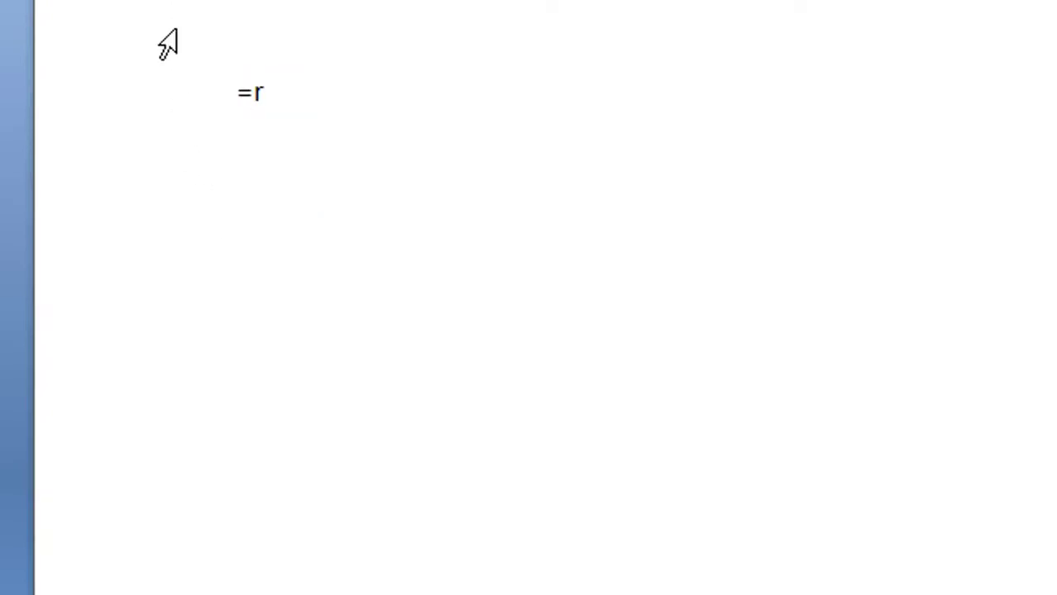
type("and")
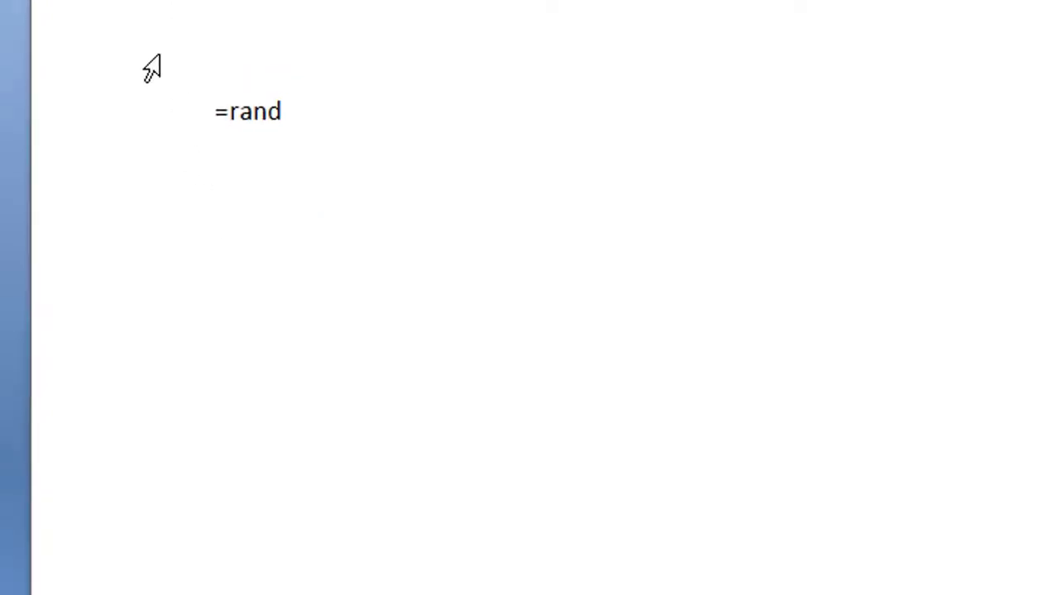
type("()")
key("Return")
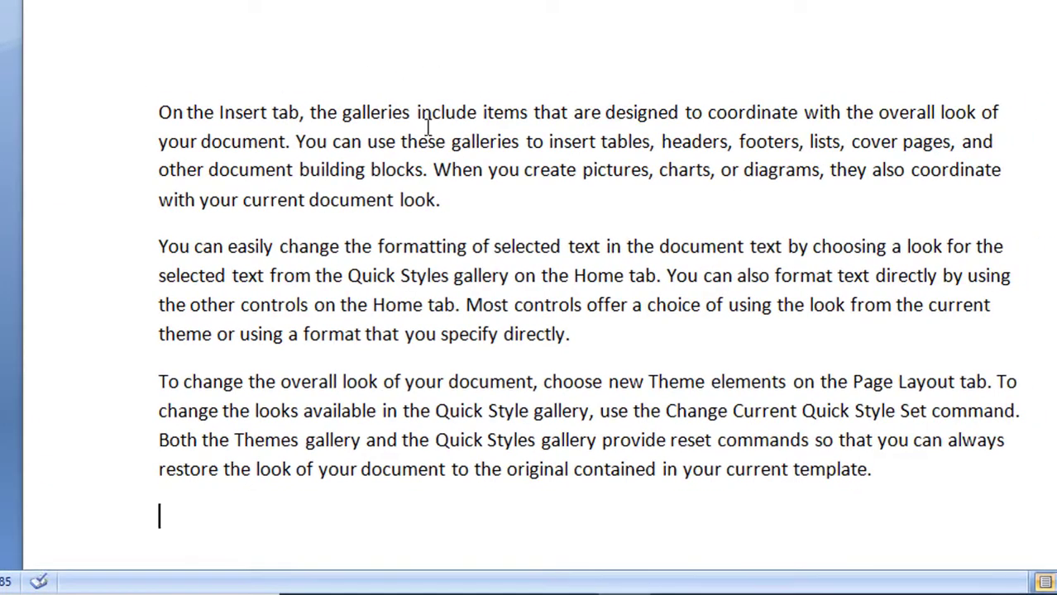
- Insert bold PC, RAM, ROM and DVD at four spots within the sample paragraphs
left_click(429, 171)
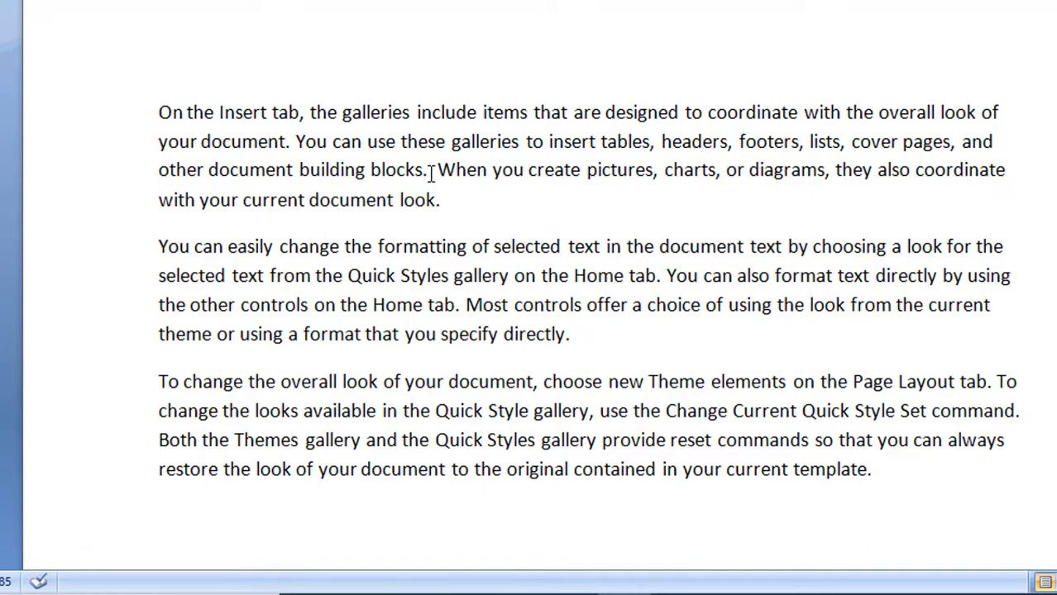
type("PC")
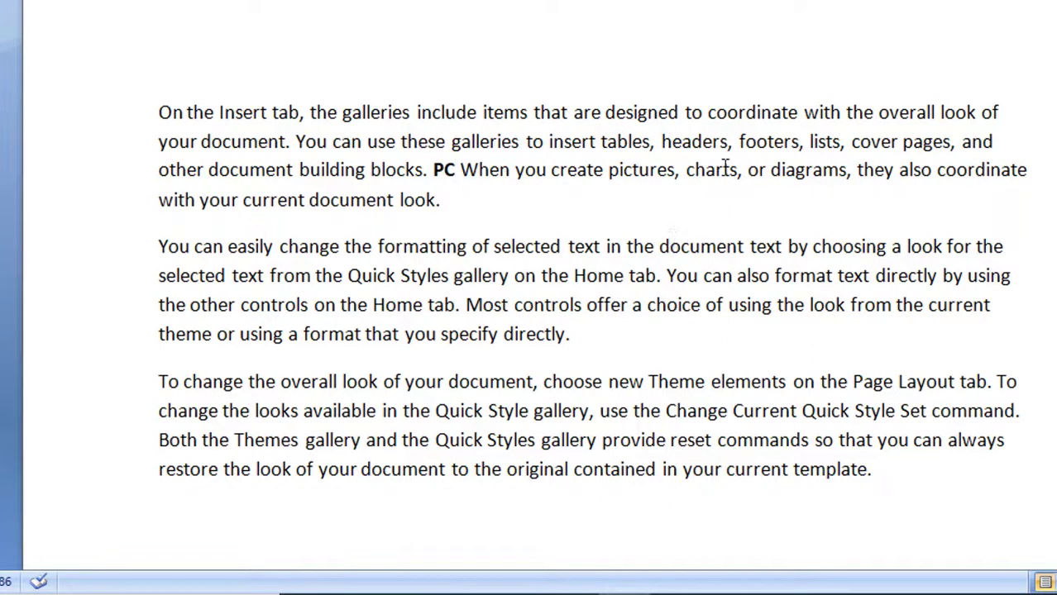
left_click(657, 246)
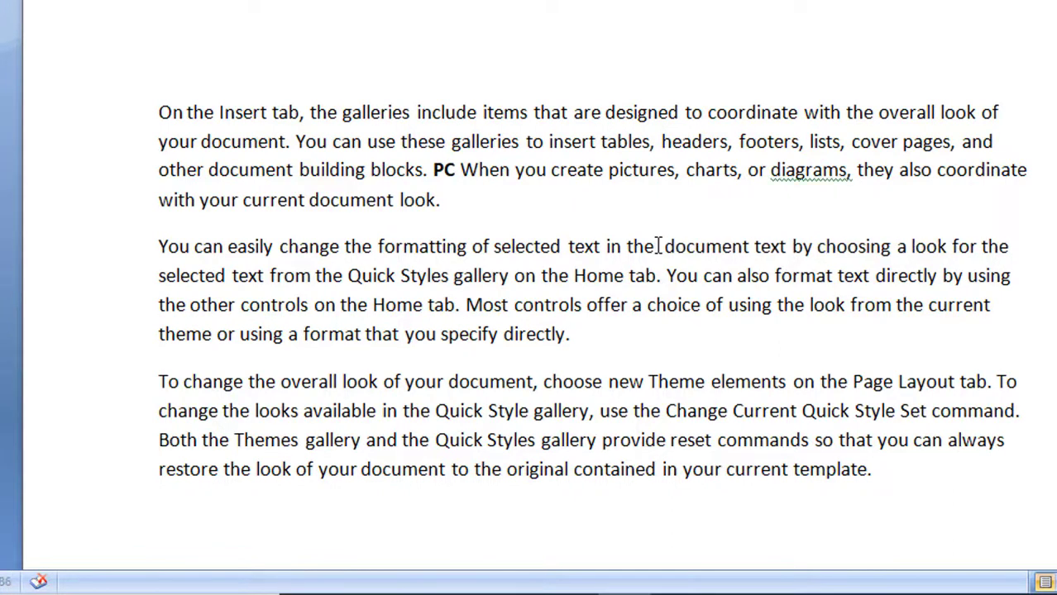
type("RA ")
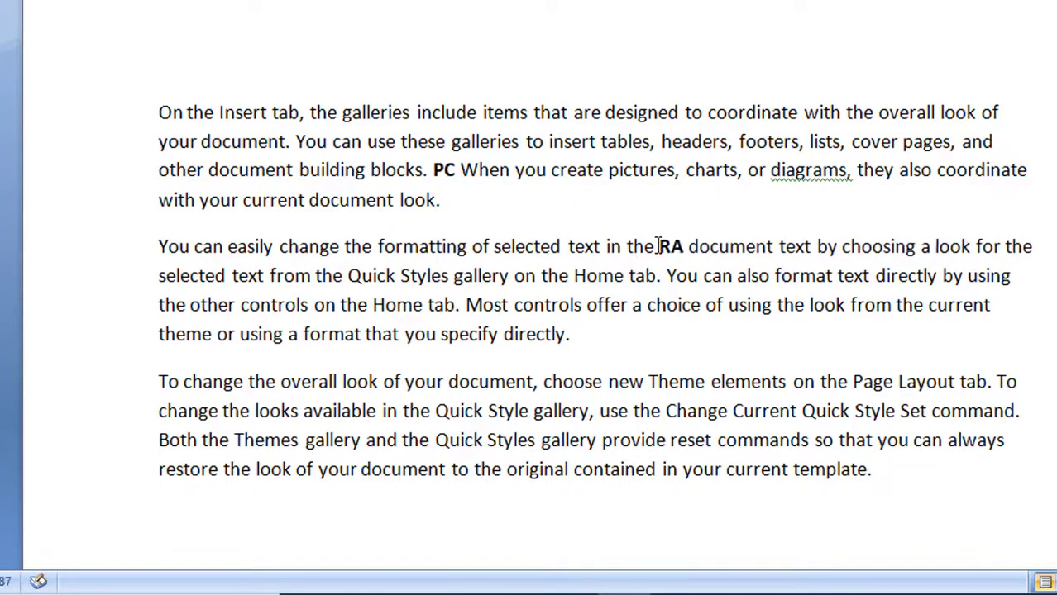
type("M")
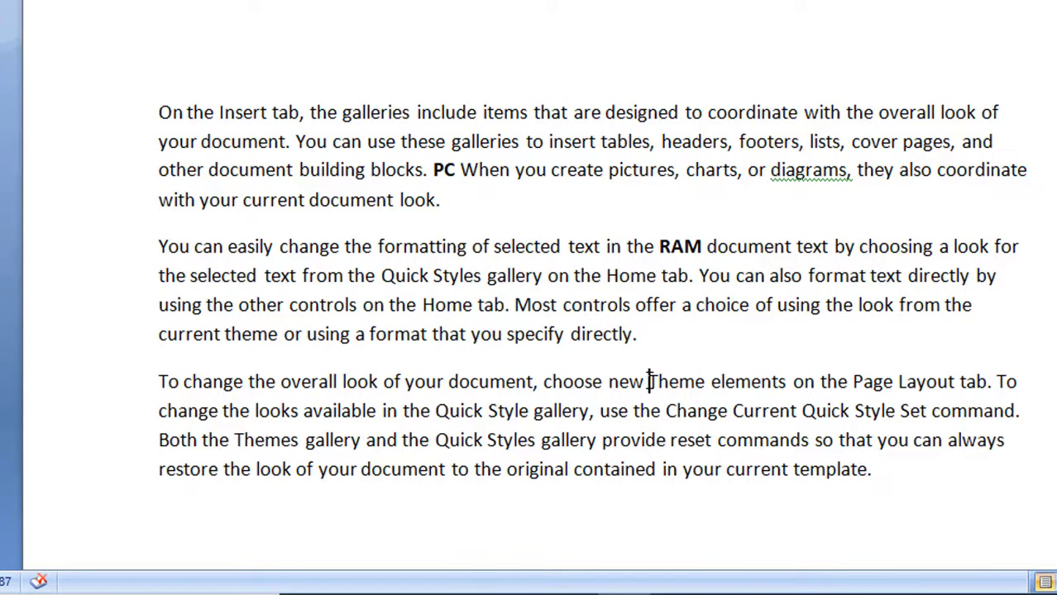
left_click(650, 381)
type("ROM")
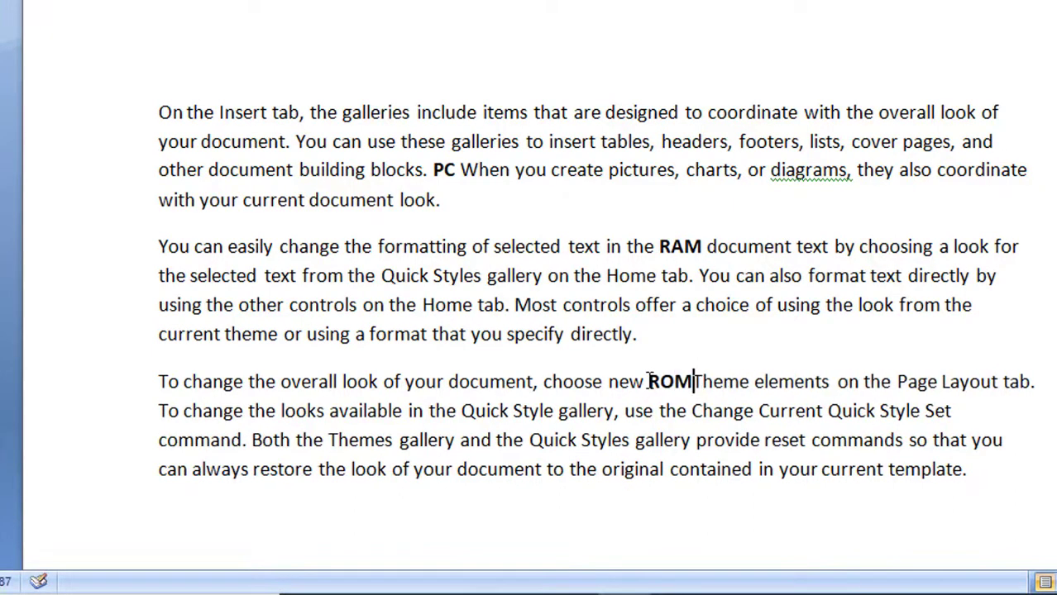
left_click(329, 440)
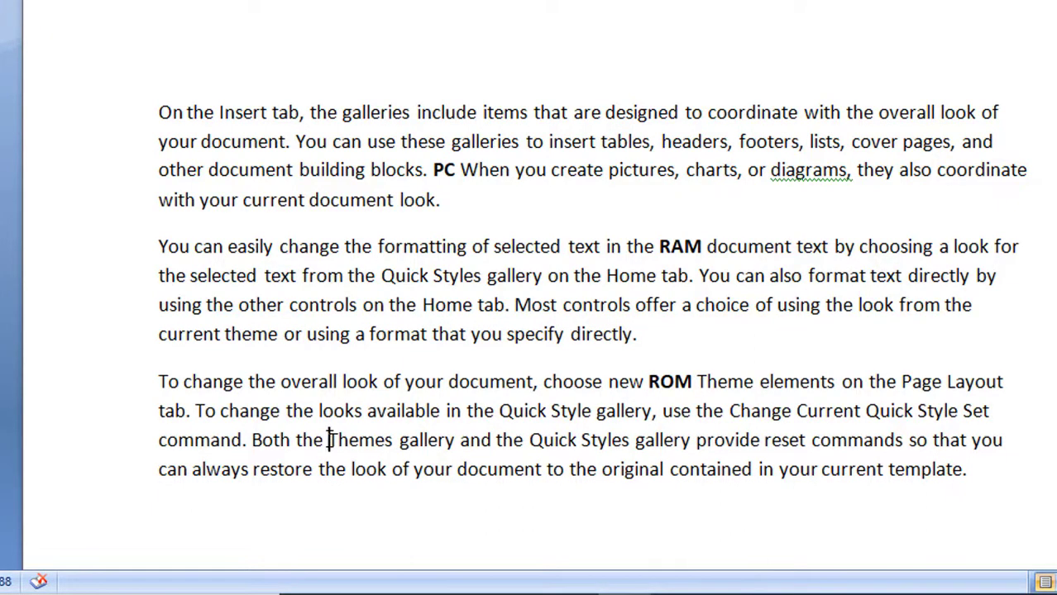
type("DVD")
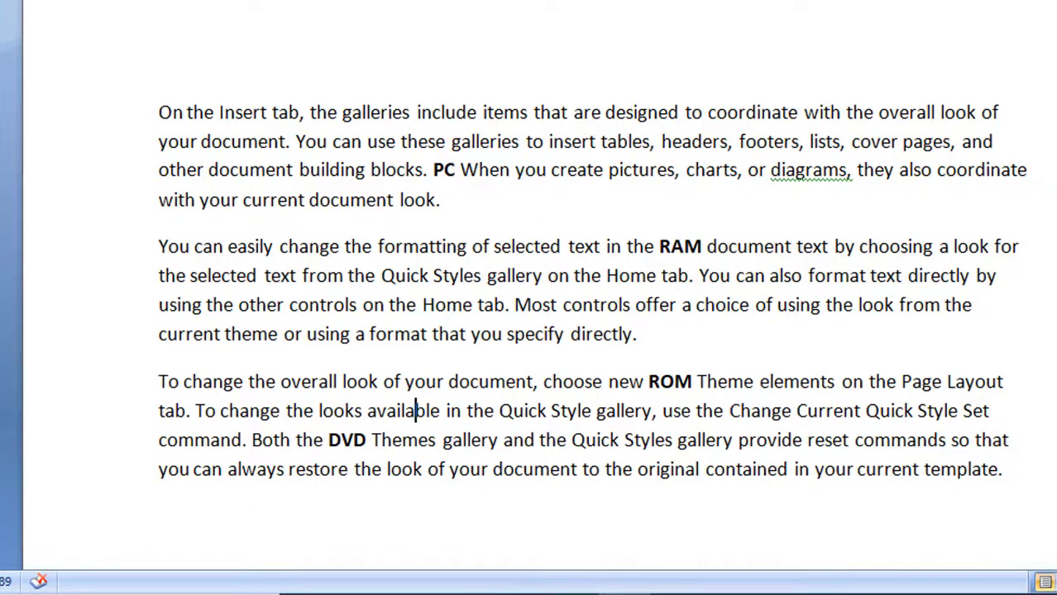
- Add footnote 'PERSONAL COMPUTER' after PC and footnote 'RANDOM ACCESS MEMORY' after RAM
left_click(456, 169)
key("ctrl+alt+f")
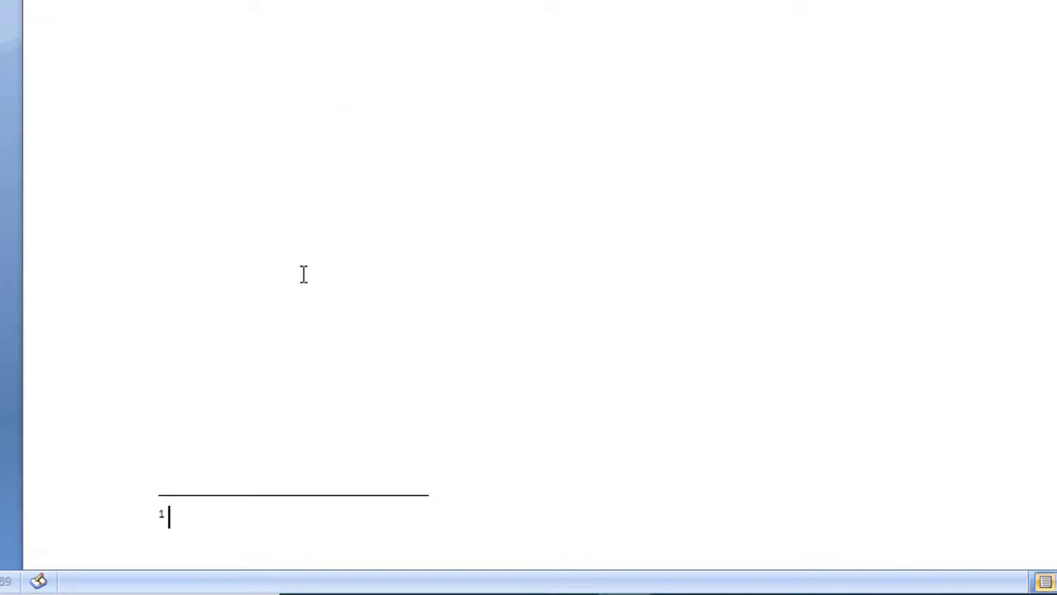
type("pERSO")
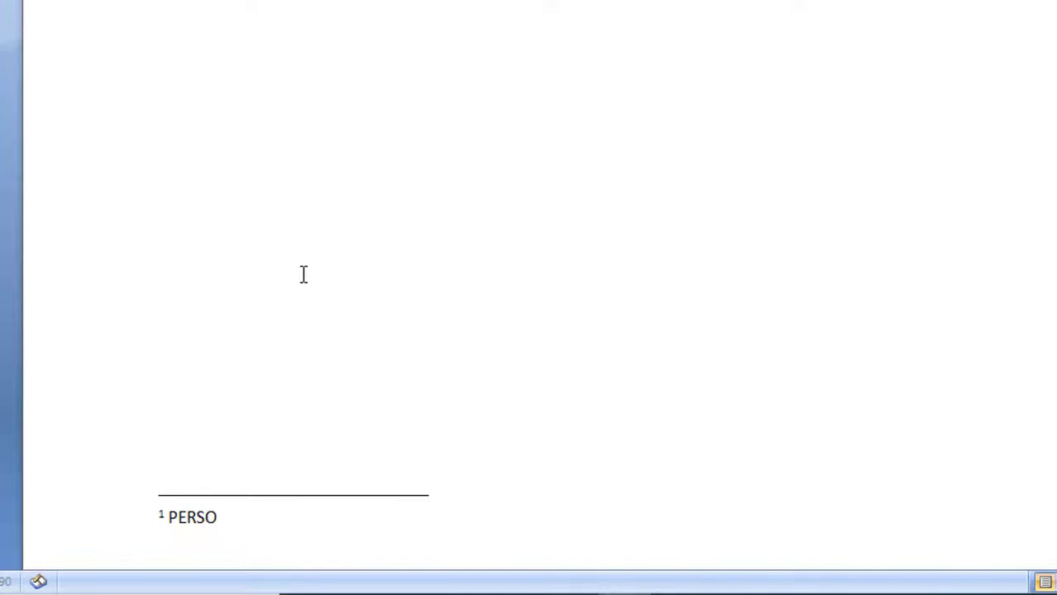
type("NAL COM")
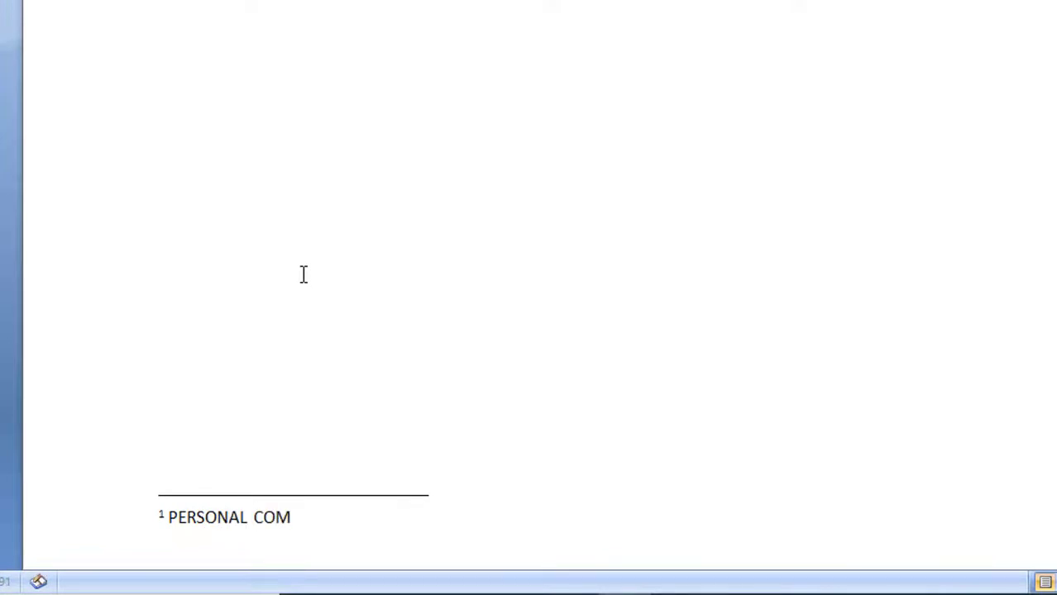
type("PUTER")
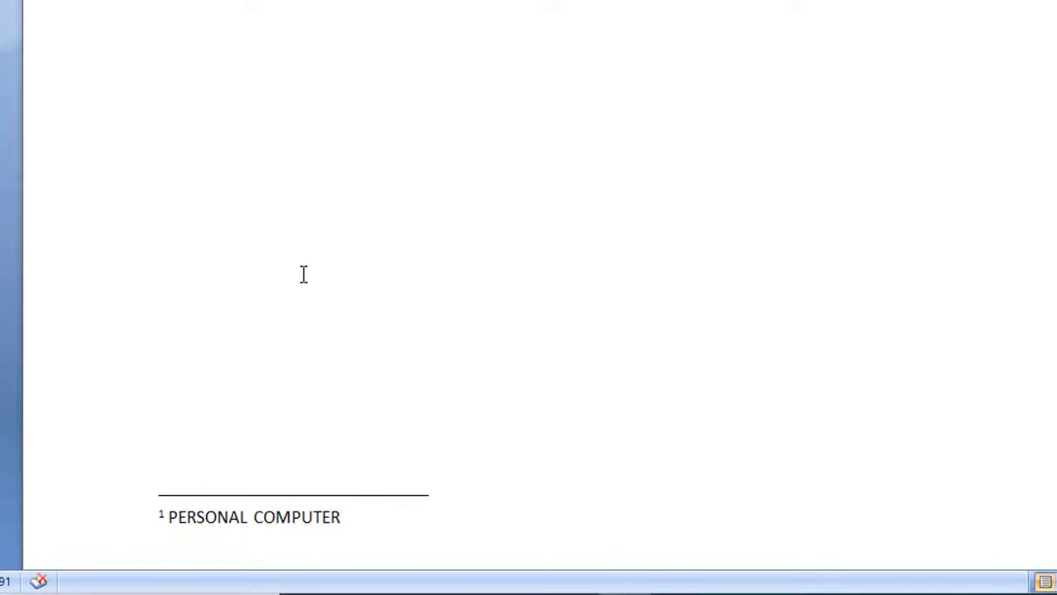
scroll(397, 459, "up", 2)
scroll(397, 459, "up", 10)
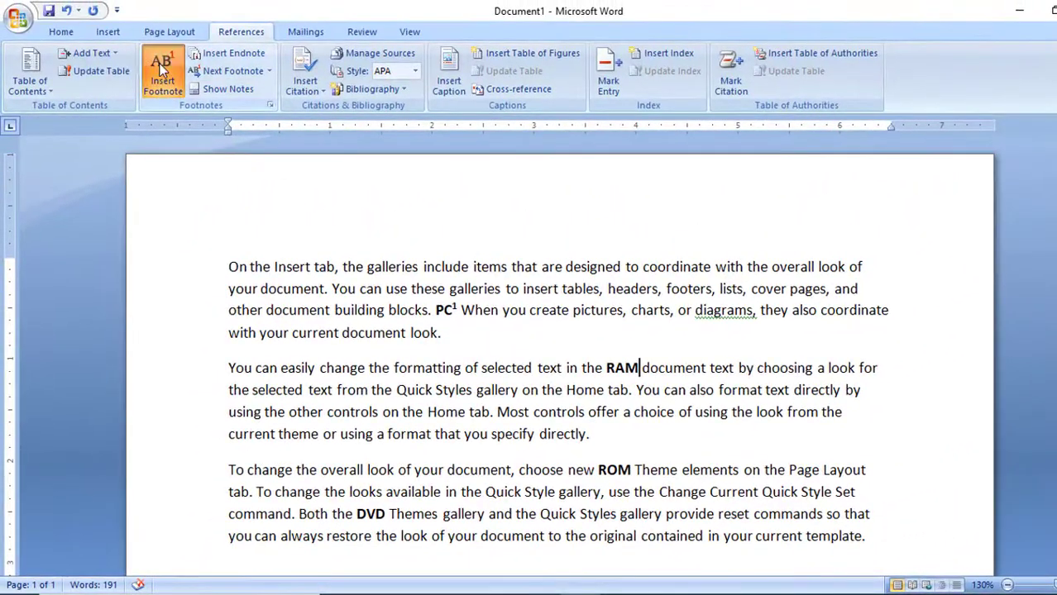
left_click(162, 70)
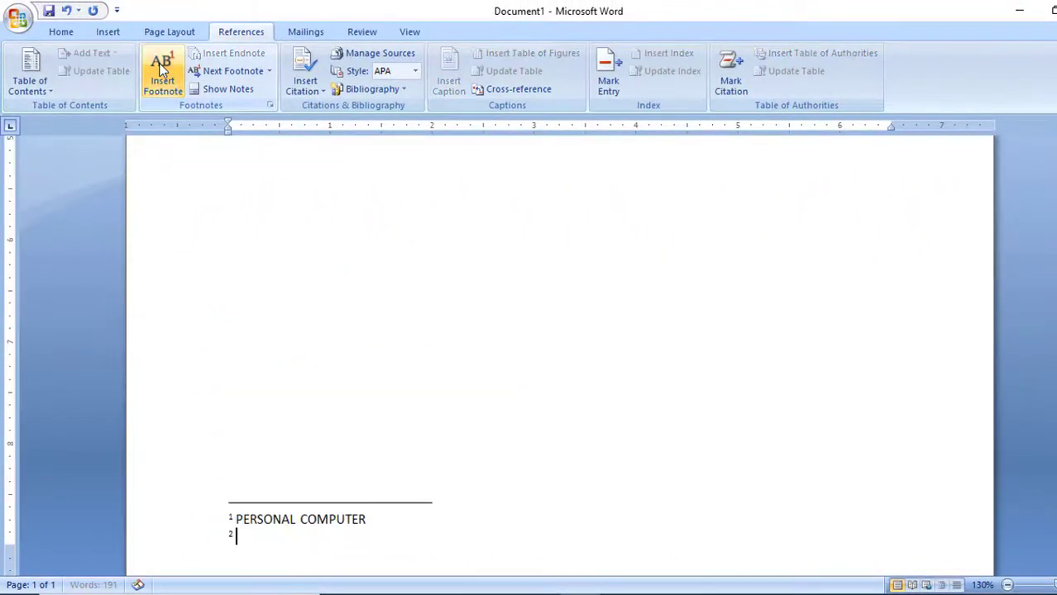
type("RANDO")
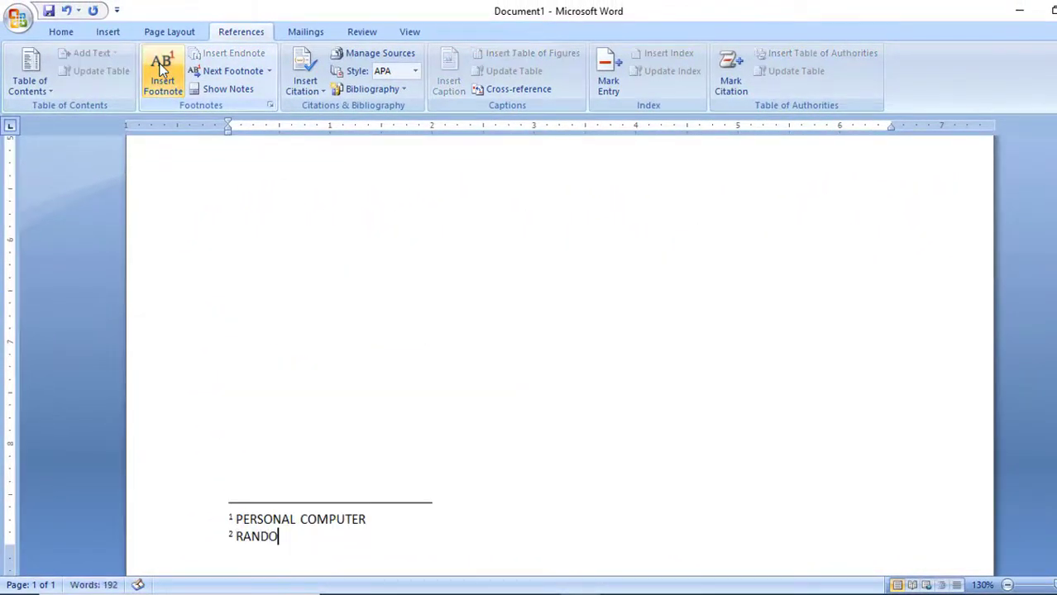
type("M ACCESS")
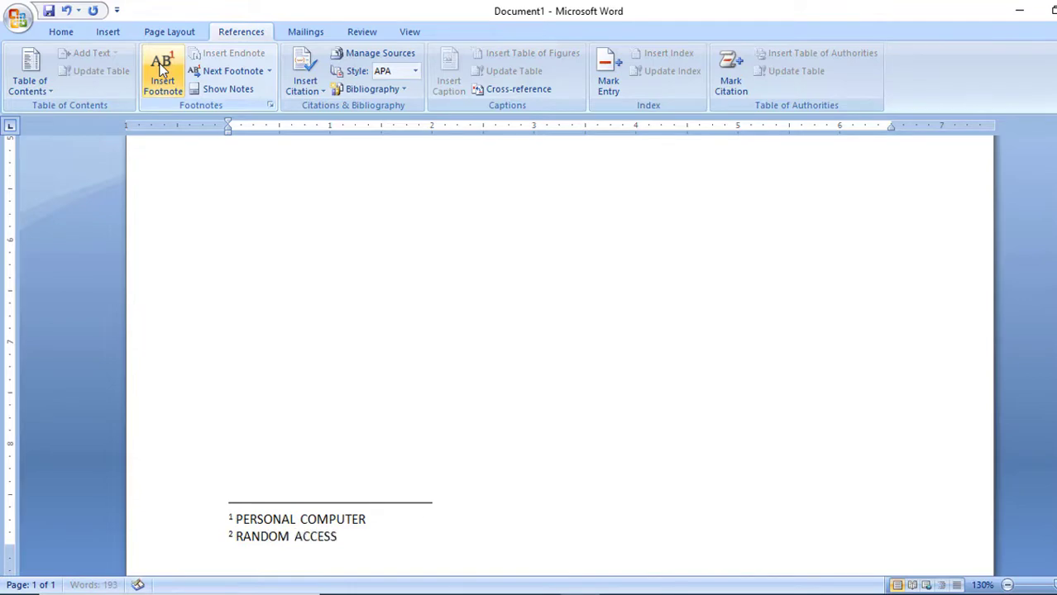
type(" MEMORY")
scroll(349, 339, "up", 10)
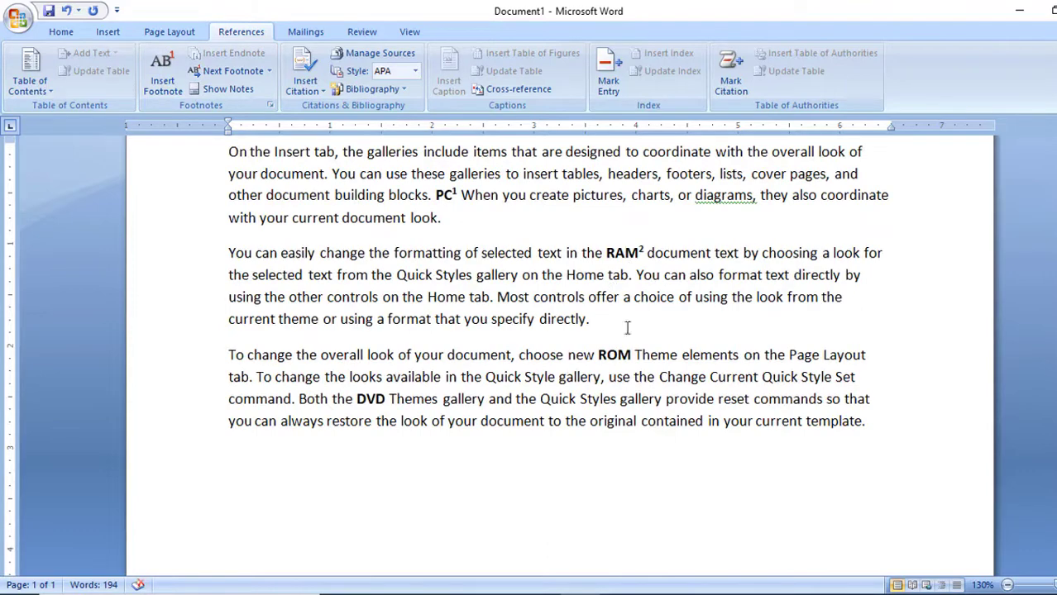
- Add endnote 'READ ONLY MEMORY' after ROM and endnote 'DIGITAL VIDEO DISK' after DVD
left_click(632, 355)
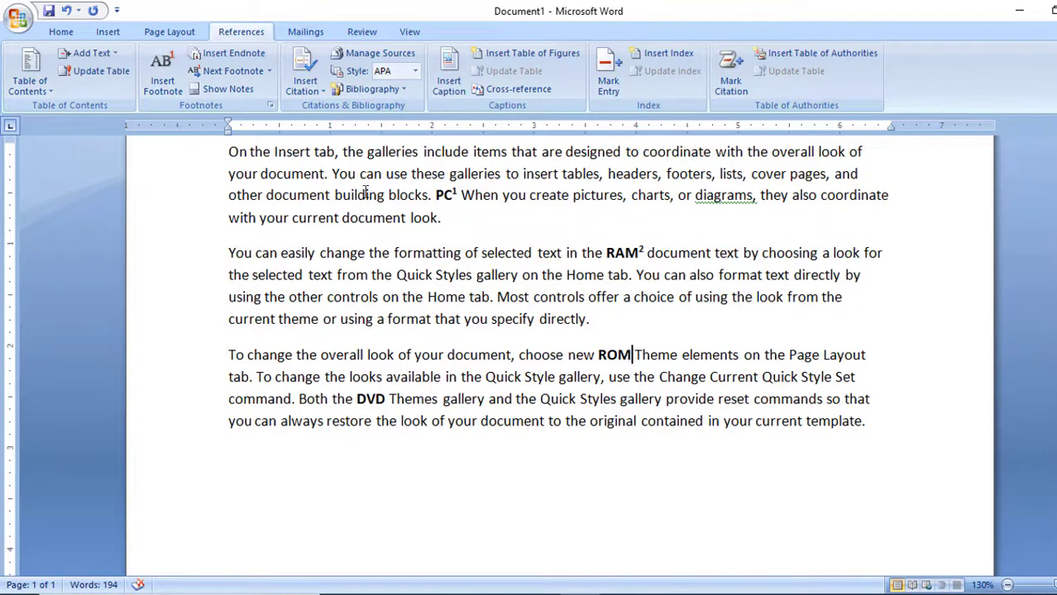
left_click(231, 59)
type("REA")
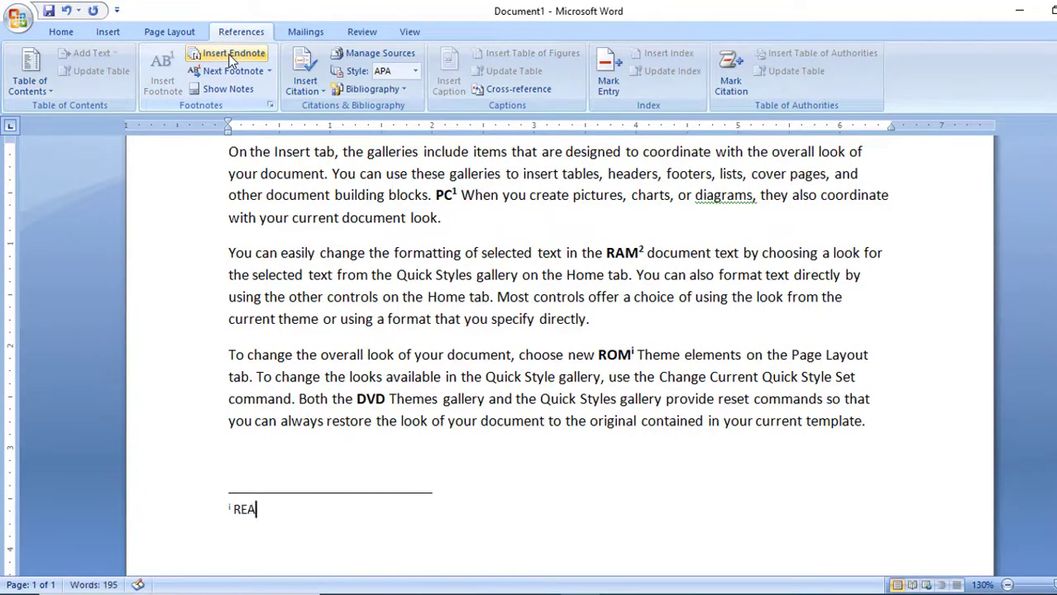
type("D ONL")
type("Y MEMOR")
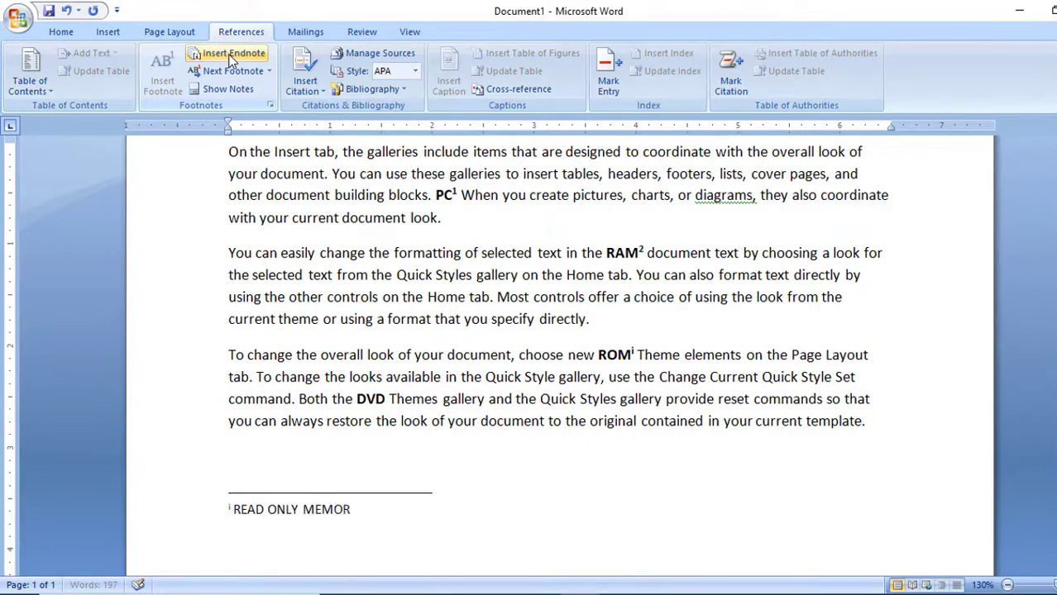
type("Y")
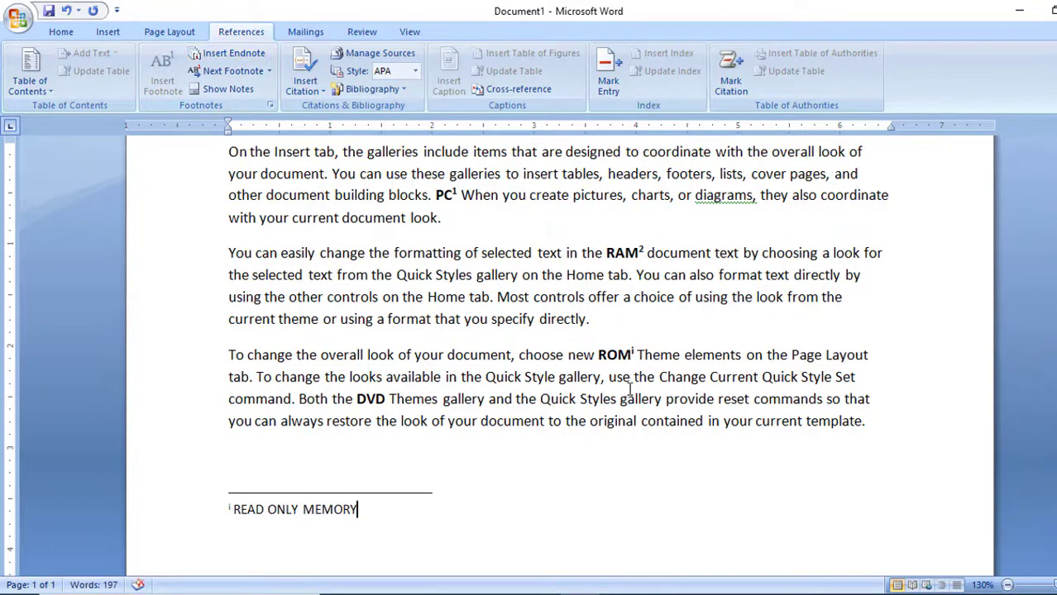
left_click(386, 399)
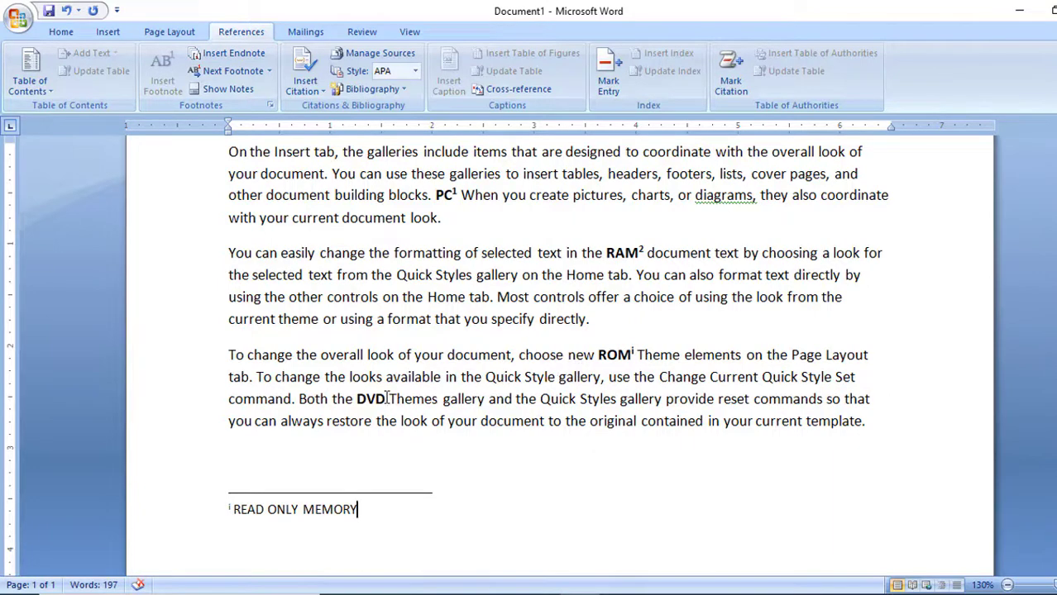
left_click(210, 57)
type("DIGITA")
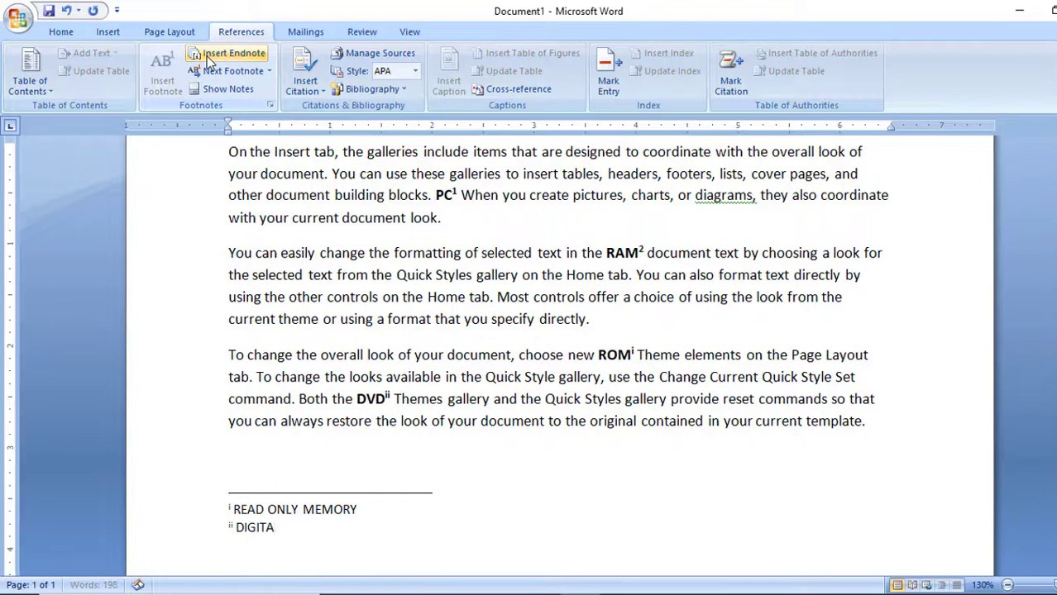
type("L VIDE")
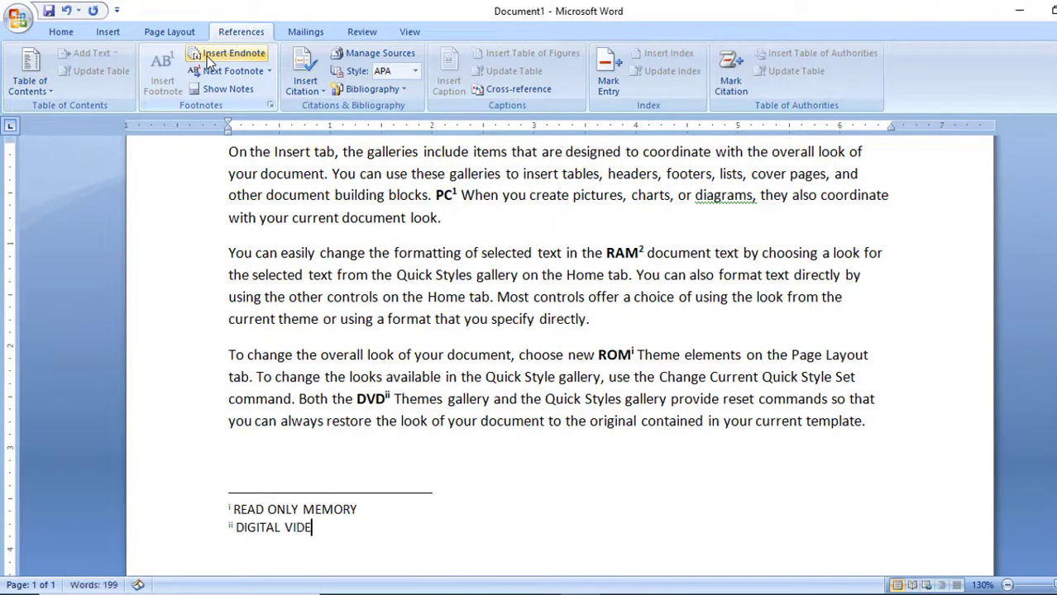
type("O DIS")
type("K")
scroll(464, 314, "up", 2)
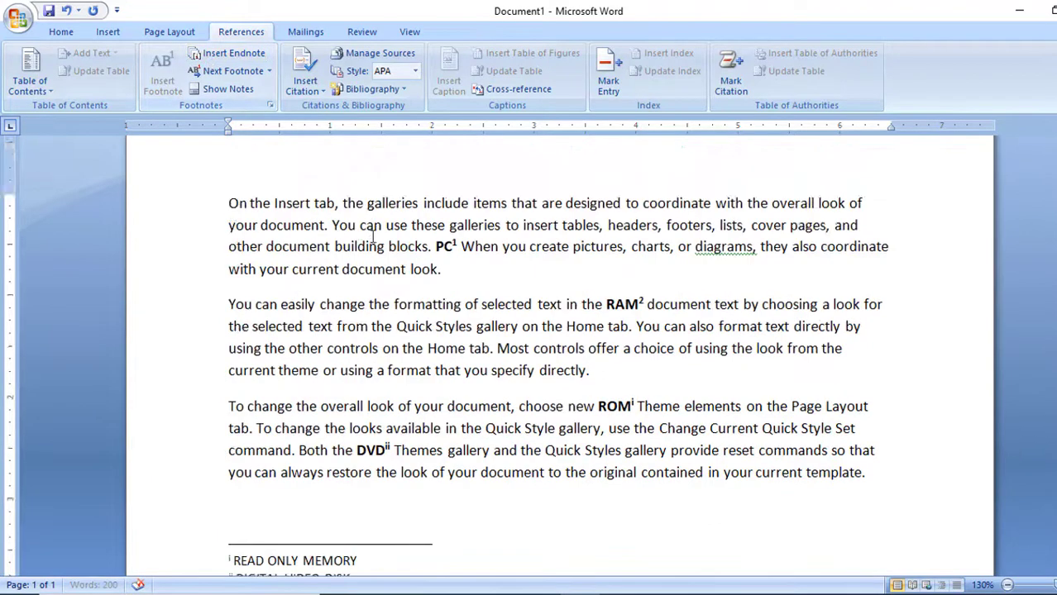